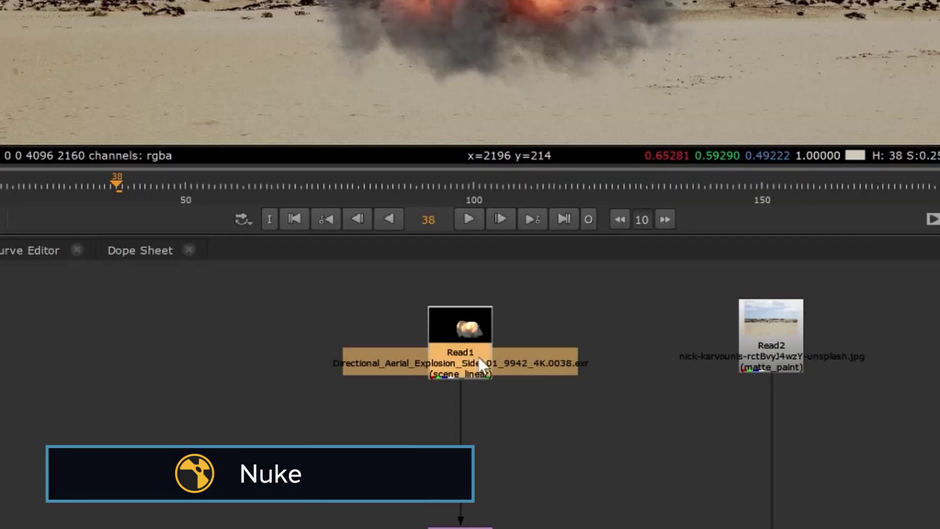
Step: Create Shuffle1 under Read1, move it left, and choose its extracted layer
{"action": "key", "text": "Tab"}
{"action": "type", "text": "shuf"}
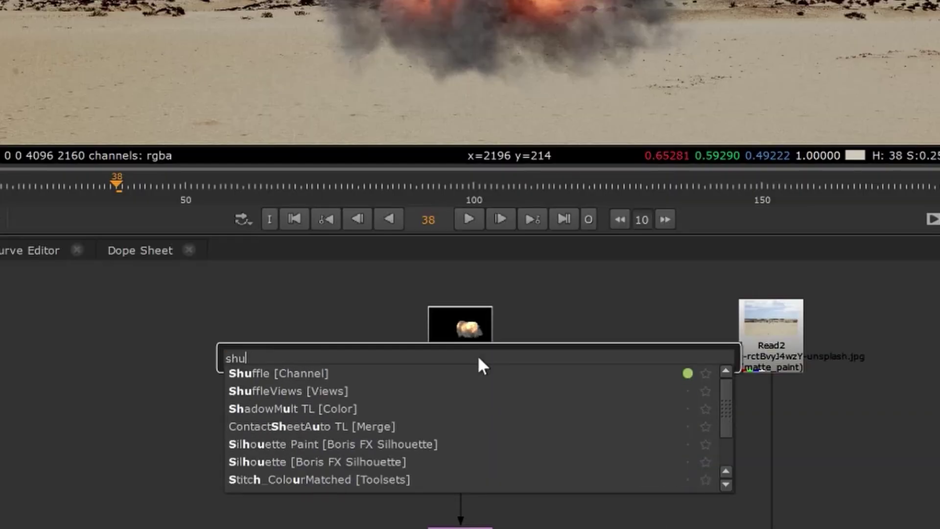
{"action": "key", "text": "Return"}
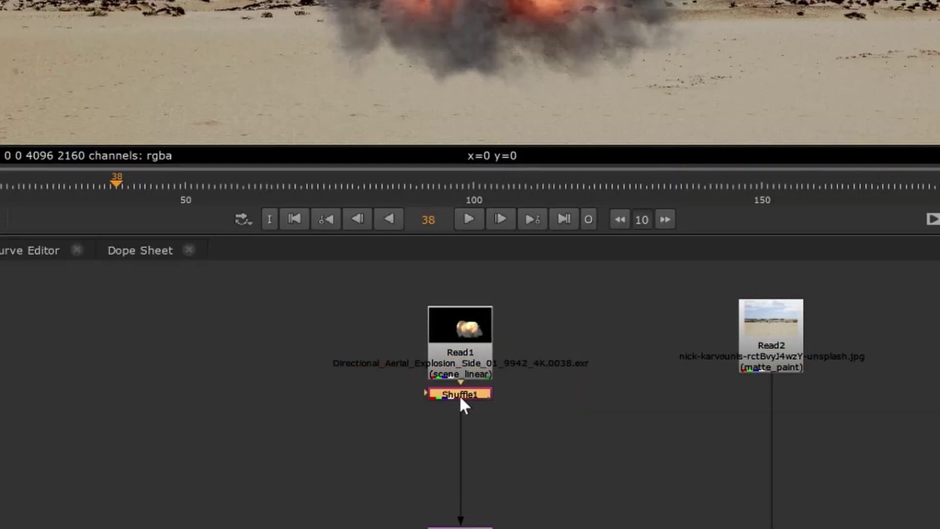
{"action": "left_click_drag", "start_coordinate": [459, 394], "coordinate": [385, 414]}
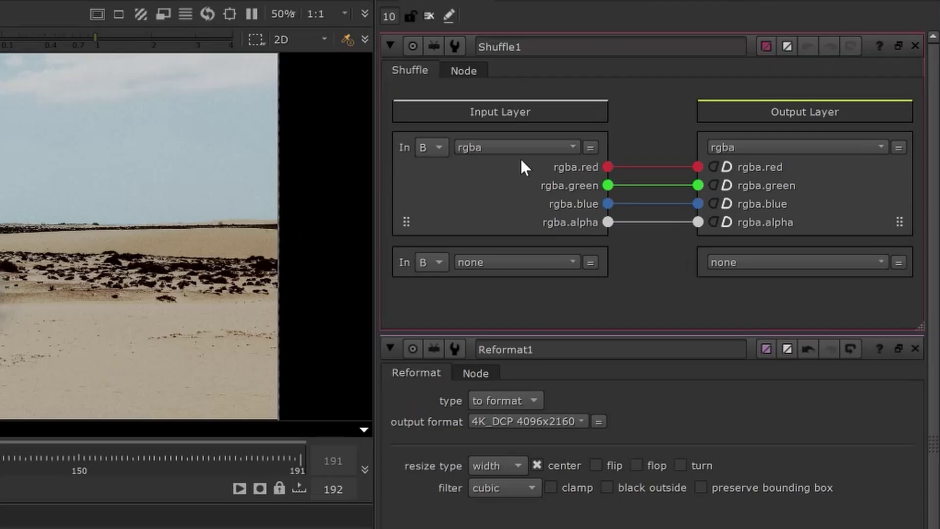
{"action": "left_click", "coordinate": [519, 147]}
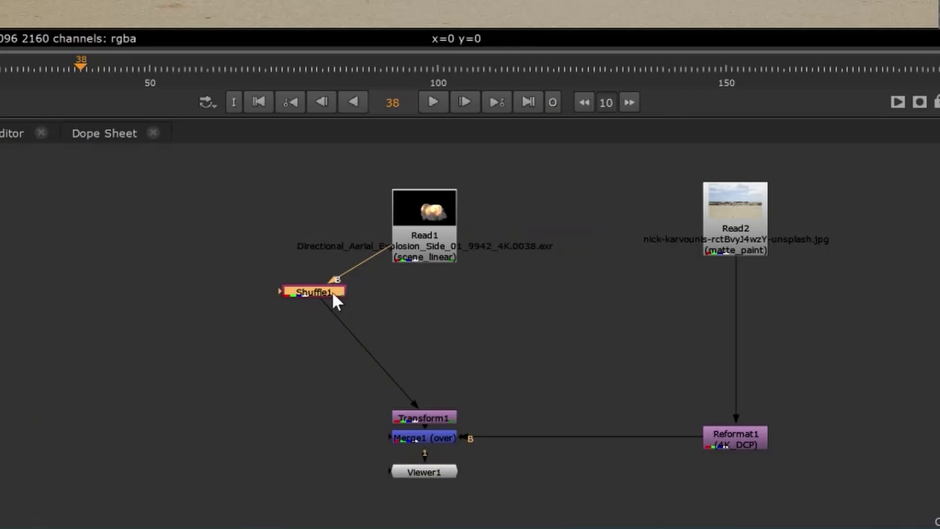
Step: Add Shuffle2 beside Shuffle1 extracting the C_fill layer and view it
{"action": "key", "text": "alt+c"}
{"action": "left_click", "coordinate": [396, 297]}
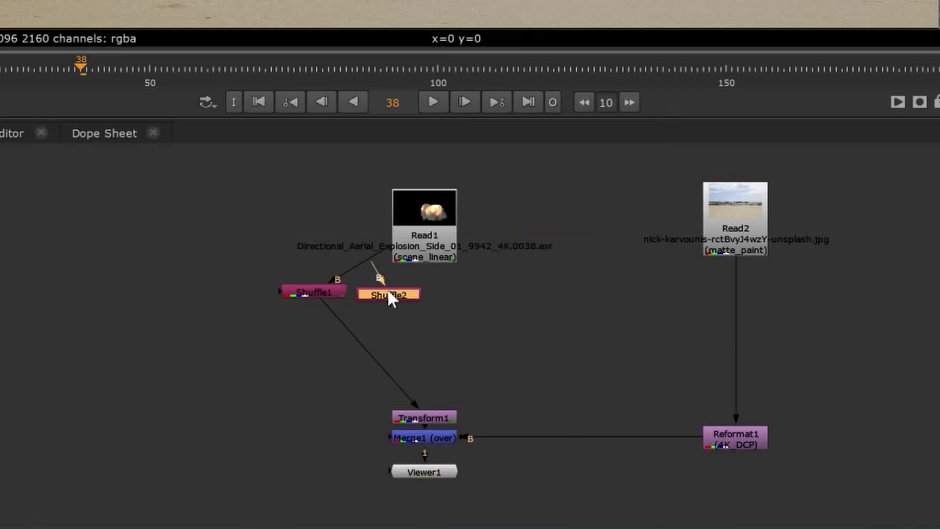
{"action": "left_click_drag", "start_coordinate": [387, 287], "coordinate": [391, 286]}
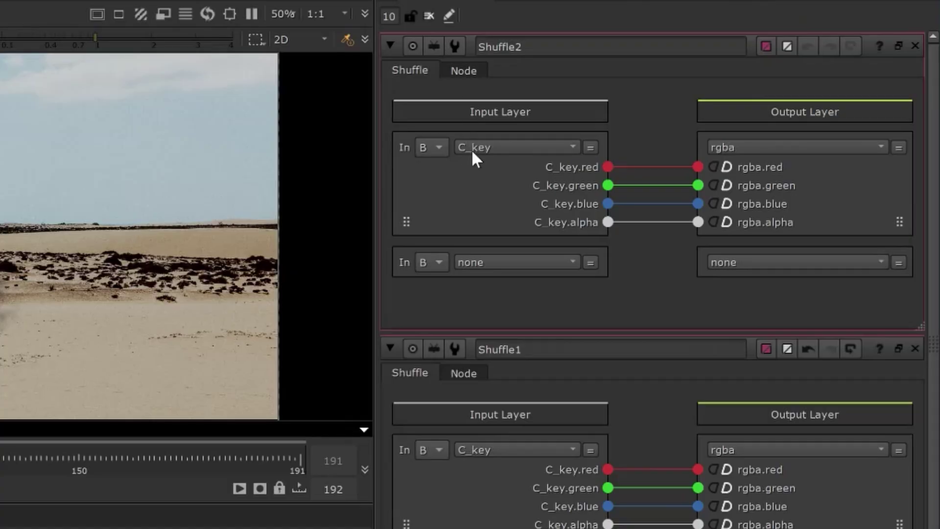
{"action": "left_click", "coordinate": [470, 149]}
{"action": "left_click", "coordinate": [482, 241]}
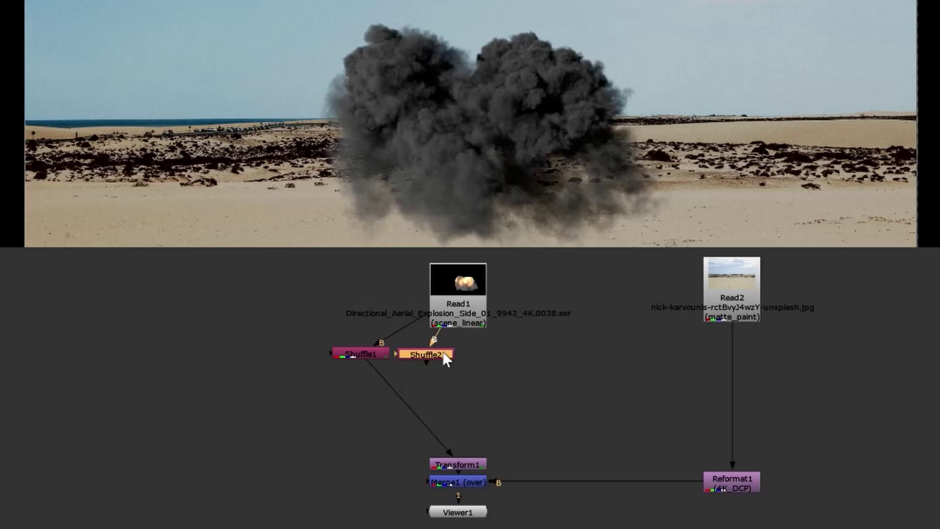
{"action": "key", "text": "1"}
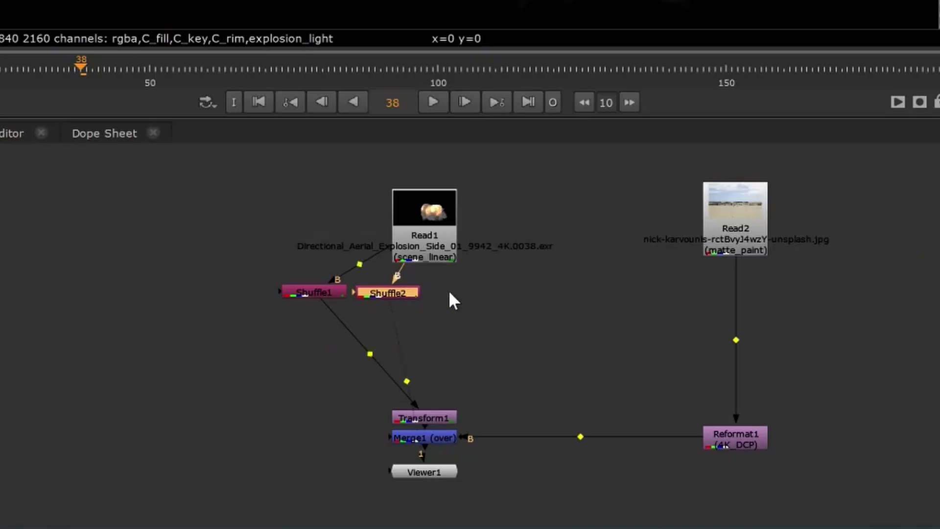
Step: Paste Shuffle3 and Shuffle4, extracting C_rim and explosion_light layers respectively
{"action": "left_click", "coordinate": [449, 290]}
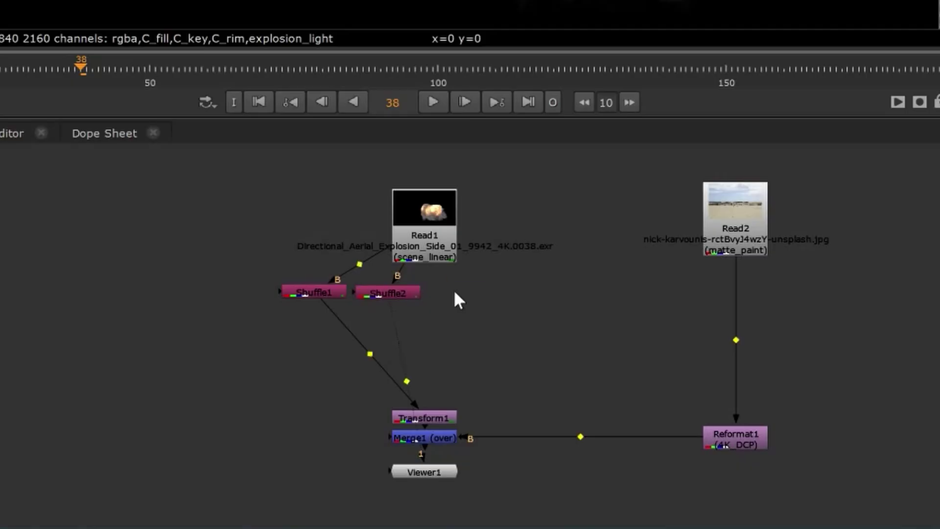
{"action": "key", "text": "ctrl+v"}
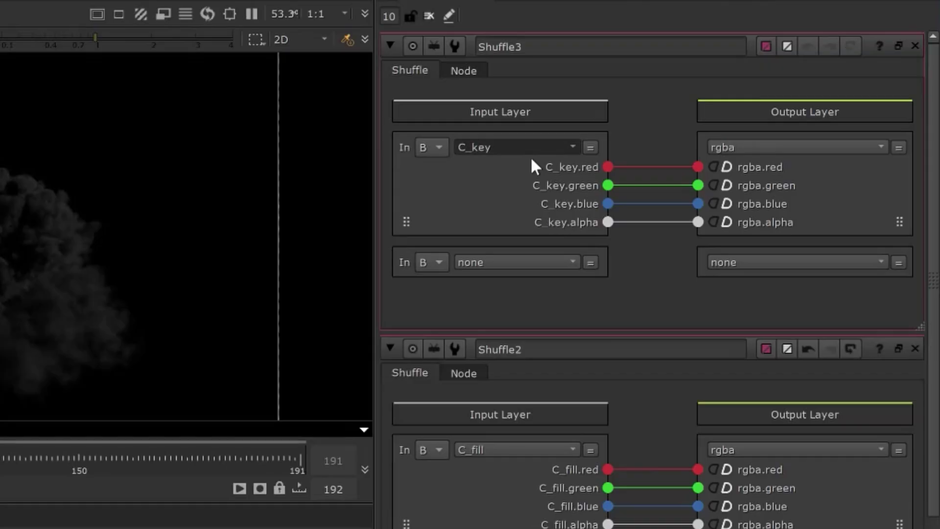
{"action": "left_click", "coordinate": [528, 150]}
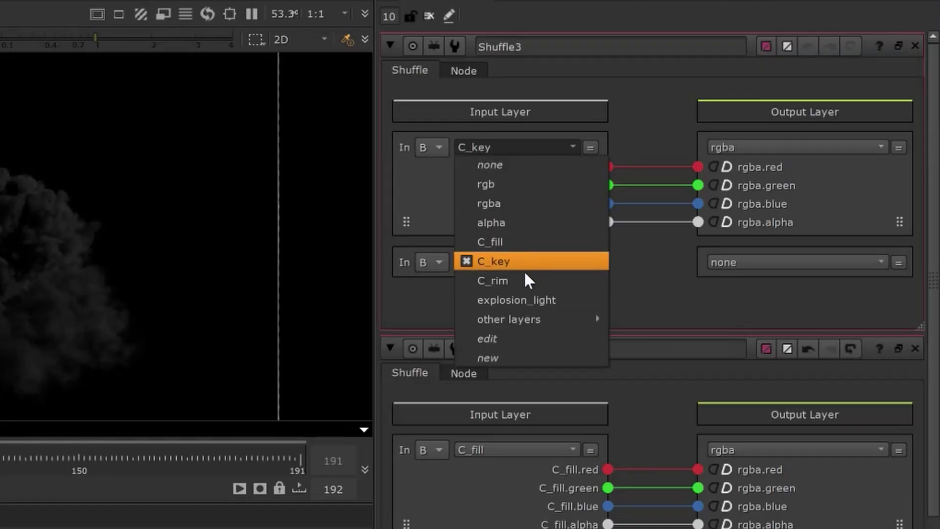
{"action": "left_click", "coordinate": [525, 277]}
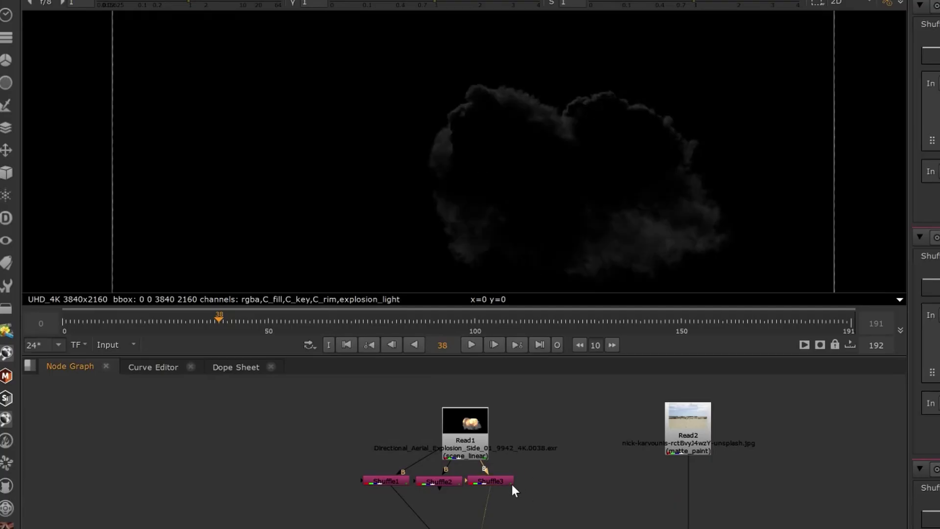
{"action": "left_click", "coordinate": [506, 478]}
{"action": "key", "text": "ctrl+v"}
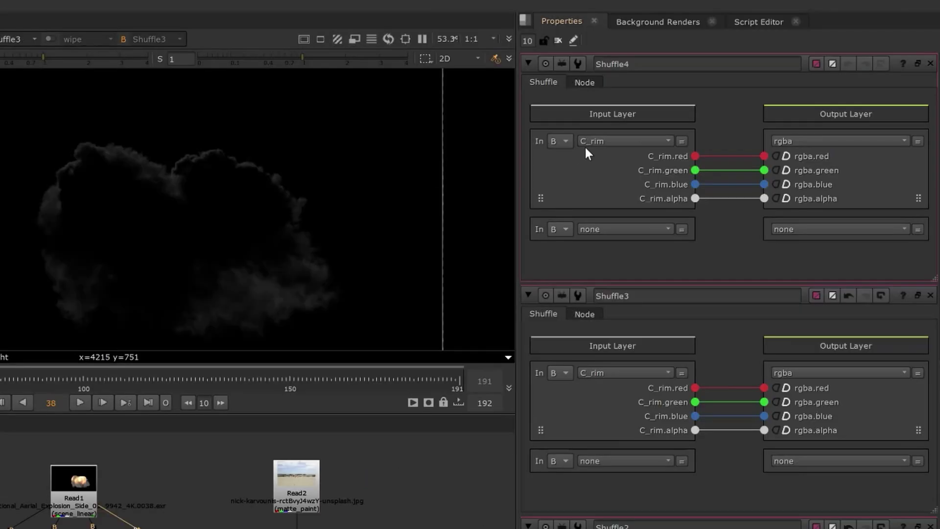
{"action": "left_click", "coordinate": [587, 141]}
{"action": "left_click", "coordinate": [597, 258]}
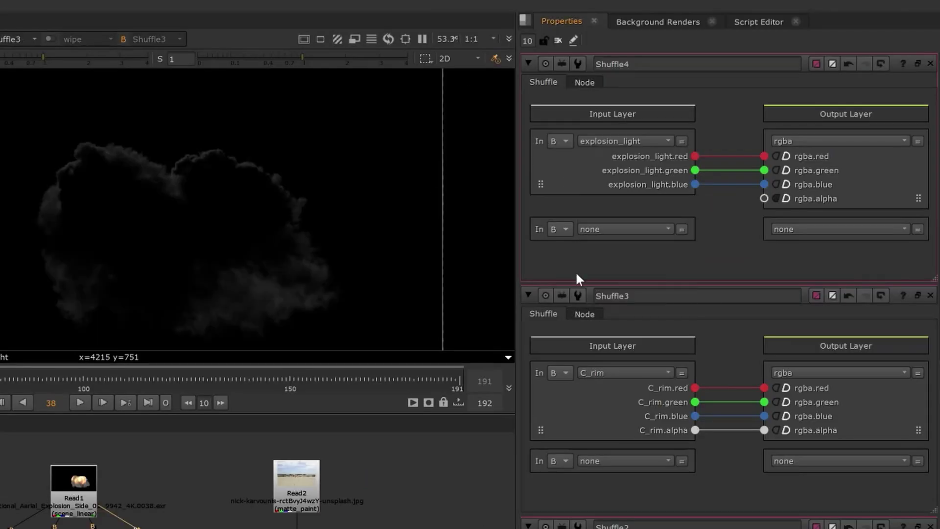
{"action": "key", "text": "1"}
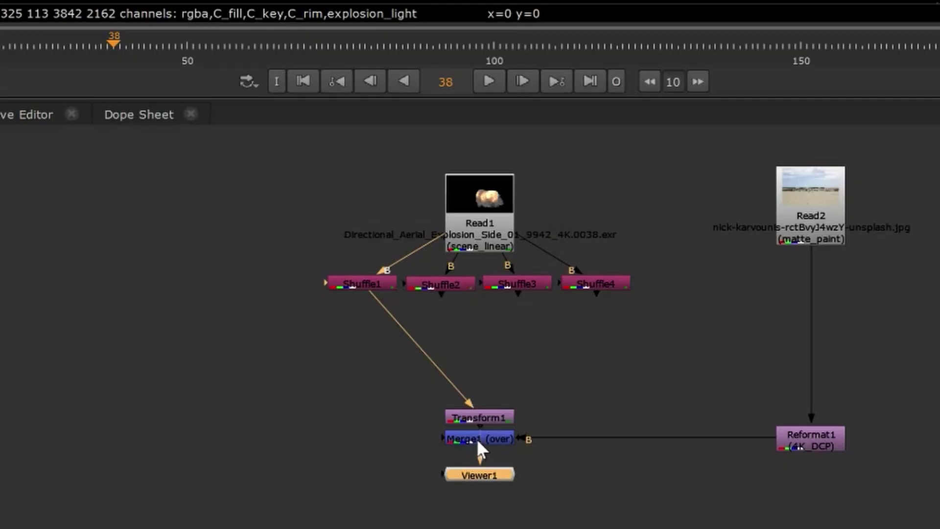
Step: Add Merge2 with Shuffle1 as B and Shuffle3, Shuffle4 as extra A inputs
{"action": "left_click", "coordinate": [478, 441]}
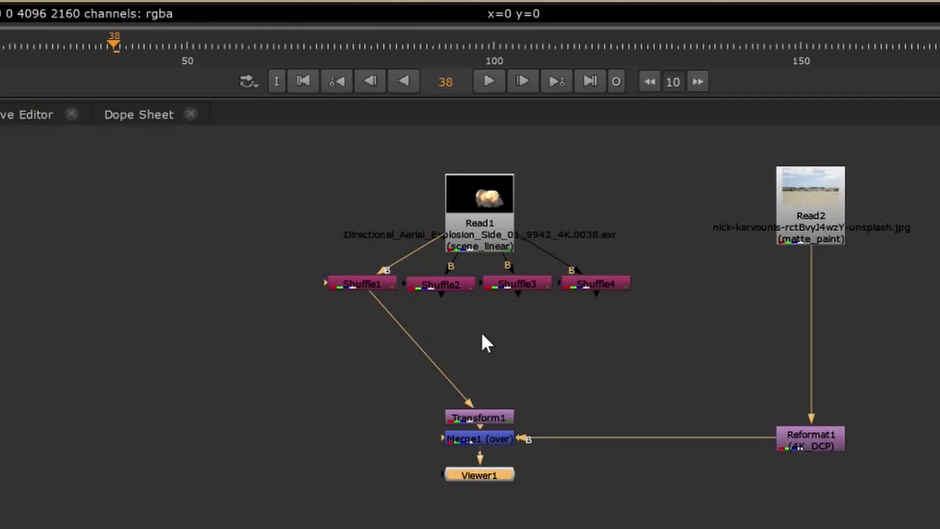
{"action": "key", "text": "m"}
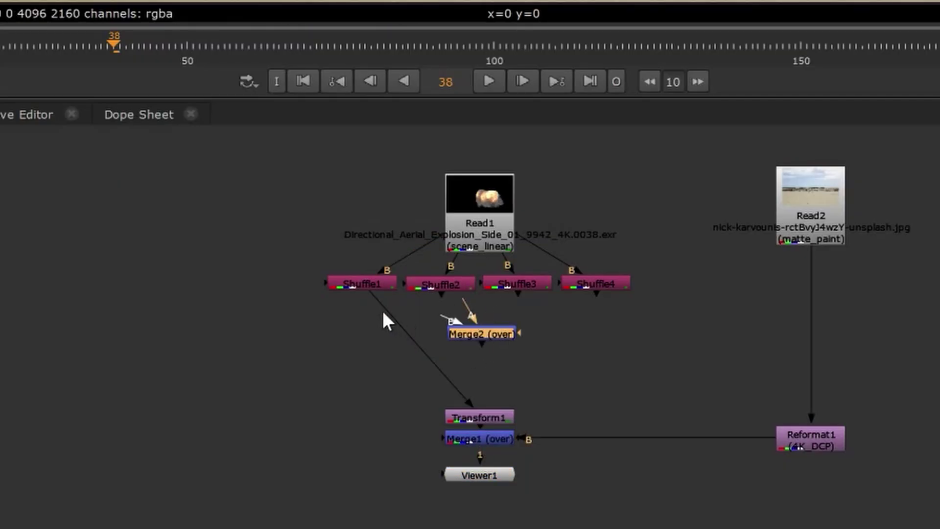
{"action": "left_click_drag", "start_coordinate": [492, 308], "coordinate": [380, 287]}
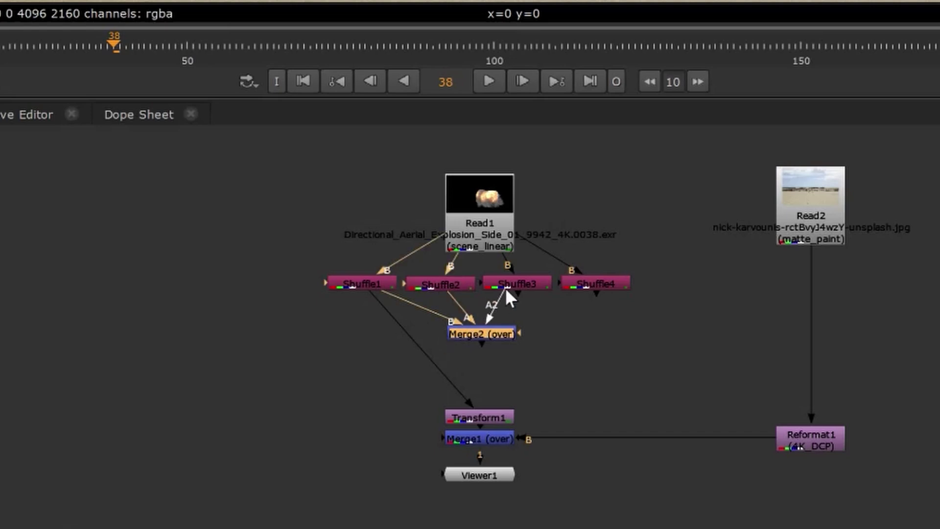
{"action": "left_click_drag", "start_coordinate": [505, 288], "coordinate": [506, 289]}
{"action": "left_click_drag", "start_coordinate": [520, 331], "coordinate": [587, 284]}
Step: Feed Transform1 from Merge2 and set Merge2's operation to plus
{"action": "left_click_drag", "start_coordinate": [503, 334], "coordinate": [500, 340]}
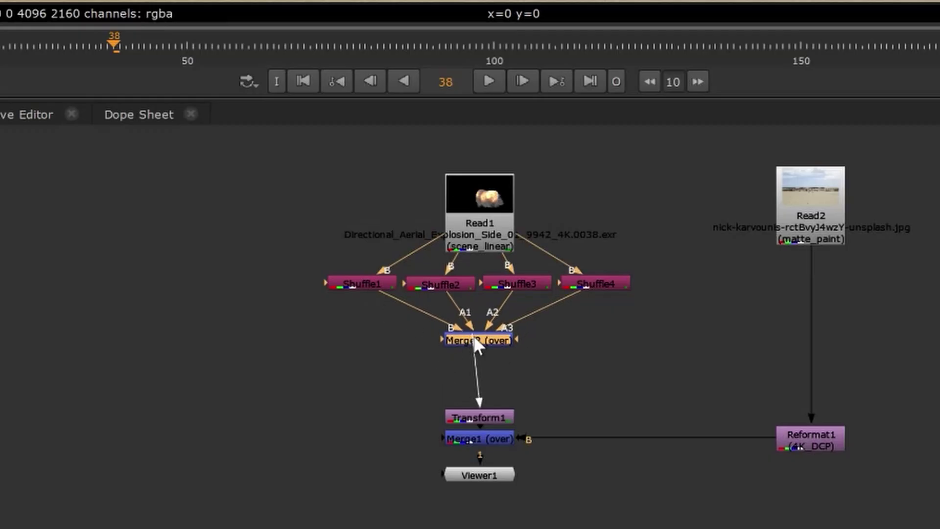
{"action": "left_click_drag", "start_coordinate": [385, 305], "coordinate": [471, 333]}
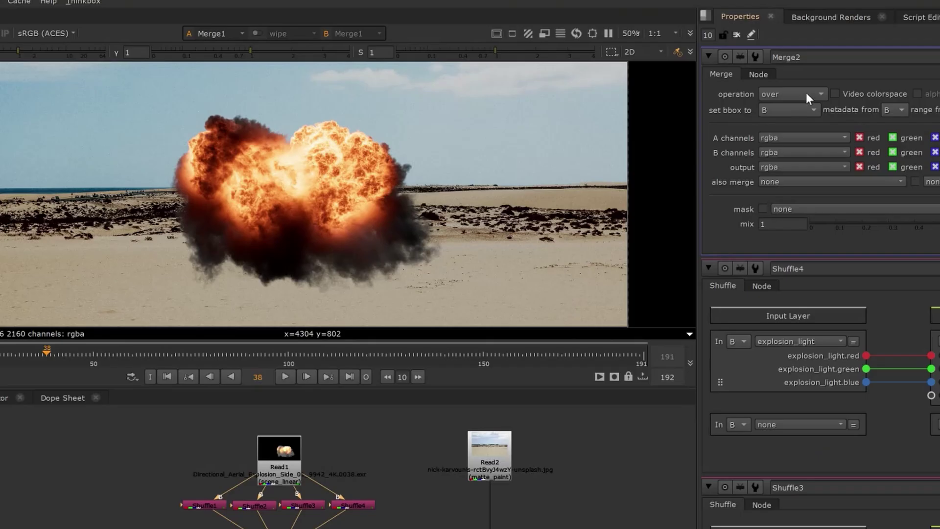
{"action": "left_click", "coordinate": [807, 94]}
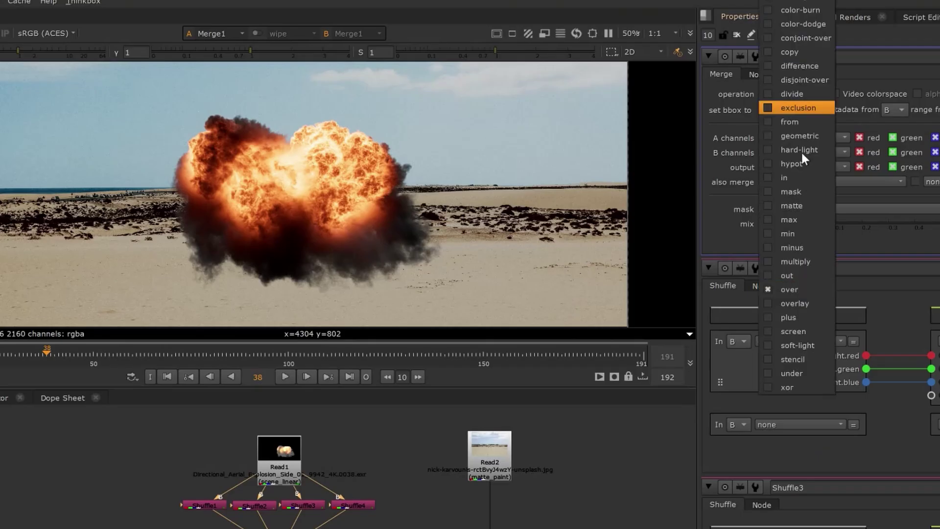
{"action": "left_click", "coordinate": [797, 315]}
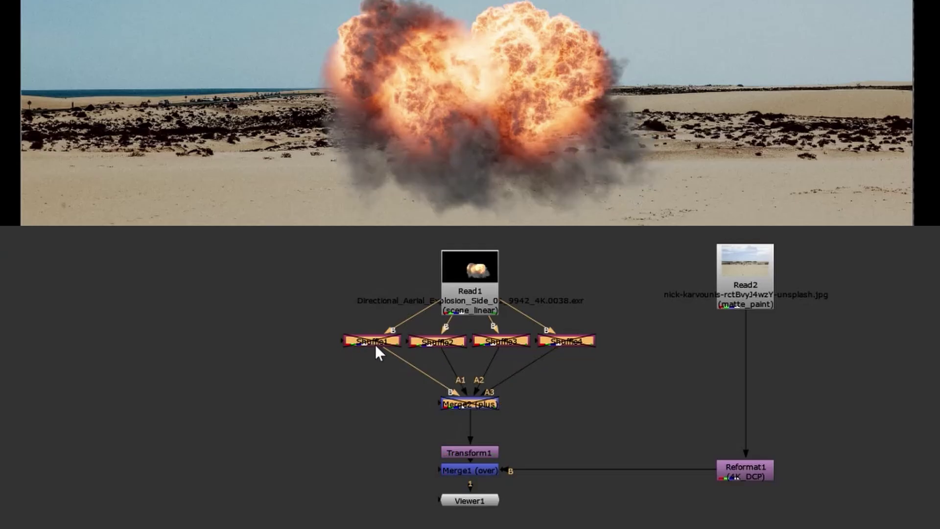
{"action": "key", "text": "d"}
{"action": "key", "text": "d"}
{"action": "key", "text": "d"}
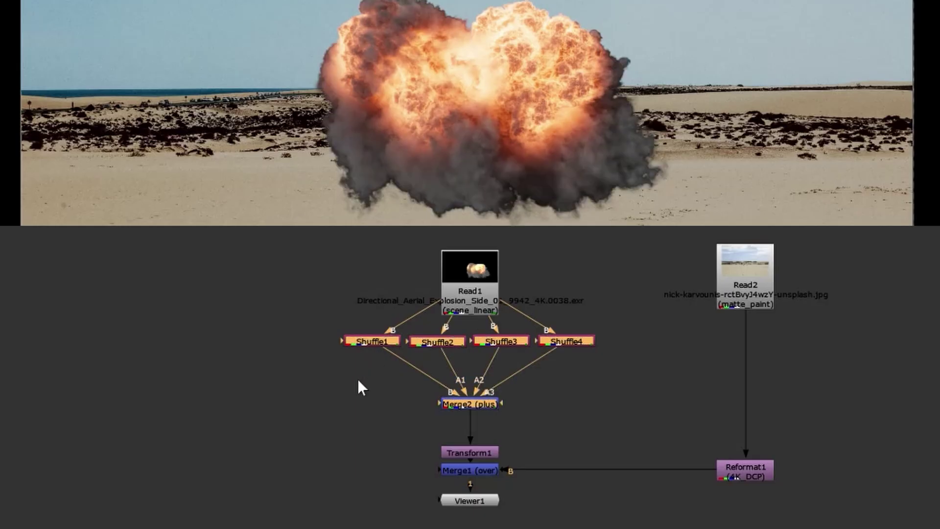
Step: Insert an Unpremult node under each of Shuffle1, Shuffle2, Shuffle3 and Shuffle4
{"action": "left_click", "coordinate": [540, 409]}
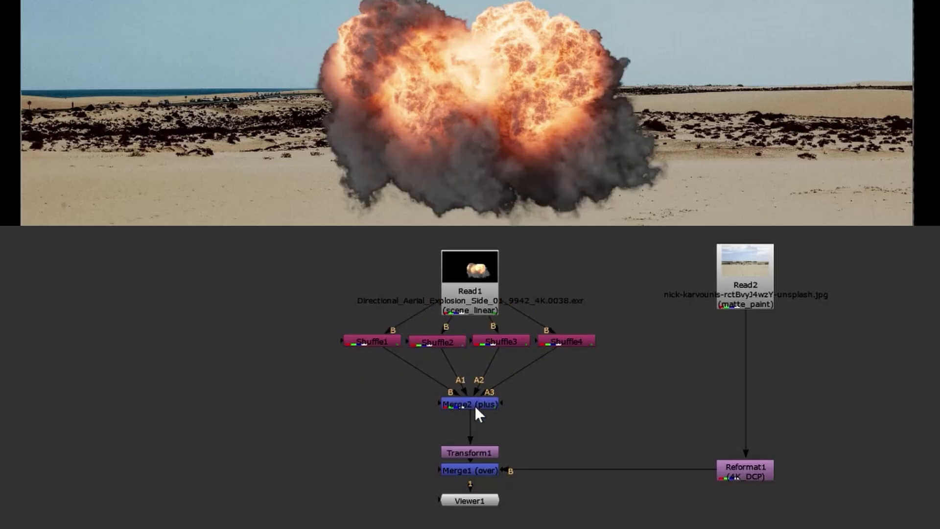
{"action": "left_click", "coordinate": [374, 342]}
{"action": "key", "text": "Tab"}
{"action": "type", "text": "un"}
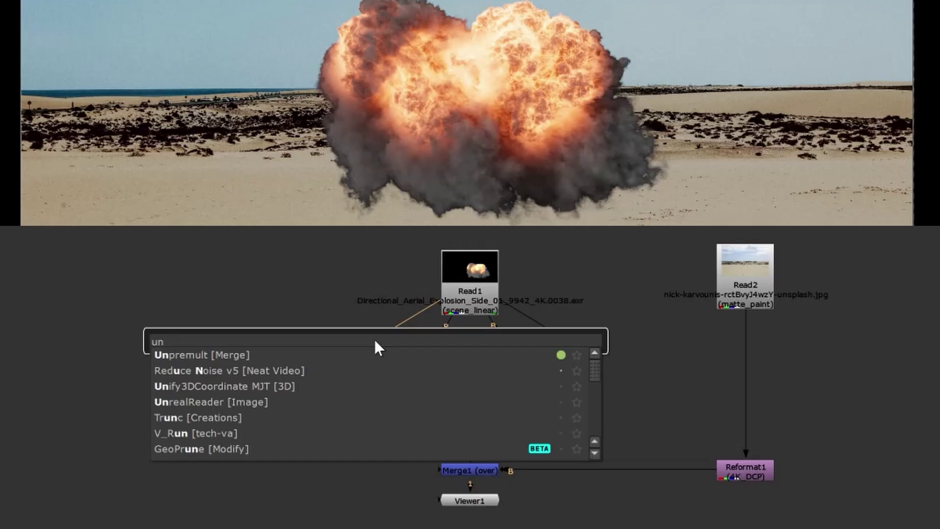
{"action": "key", "text": "Return"}
{"action": "left_click", "coordinate": [437, 341]}
{"action": "key", "text": "ctrl+v"}
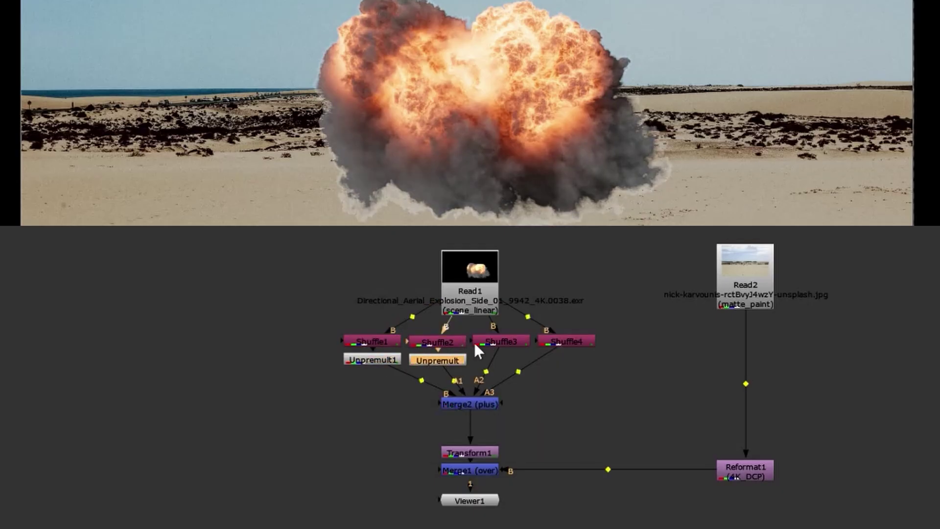
{"action": "left_click", "coordinate": [499, 341]}
{"action": "key", "text": "ctrl+v"}
{"action": "left_click", "coordinate": [557, 342]}
{"action": "key", "text": "ctrl+v"}
{"action": "left_click_drag", "start_coordinate": [481, 407], "coordinate": [482, 414]}
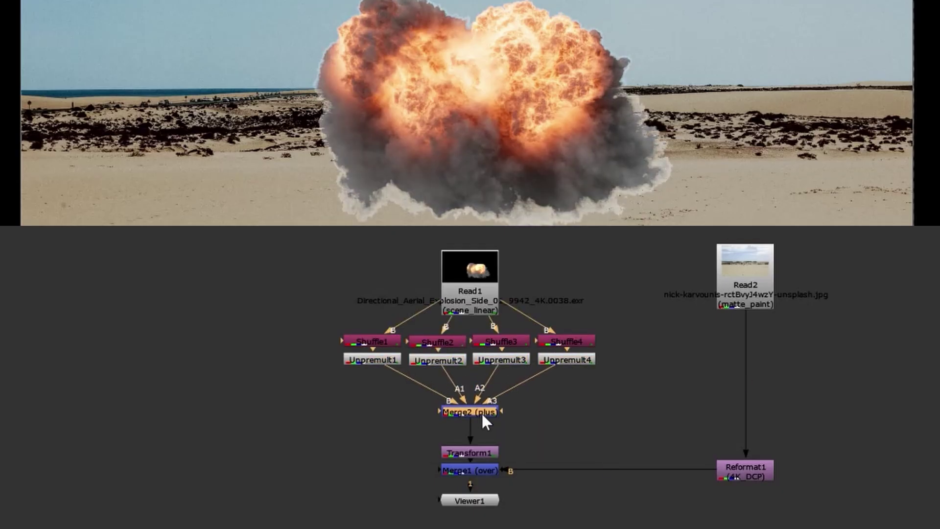
{"action": "left_click", "coordinate": [458, 380]}
Step: Insert Copy1 between Merge2 and Transform1 with its A and B inputs swapped
{"action": "left_click", "coordinate": [461, 411]}
{"action": "key", "text": "Tab"}
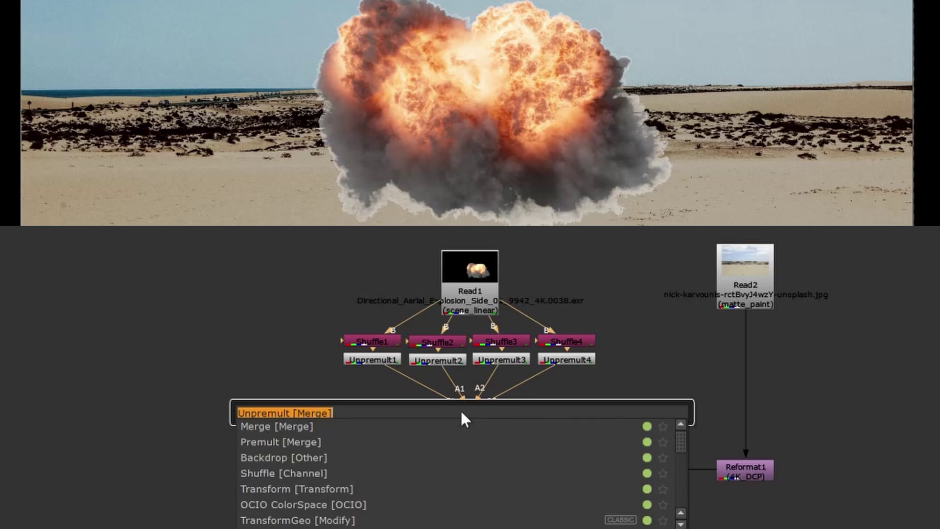
{"action": "type", "text": "copy"}
{"action": "key", "text": "Return"}
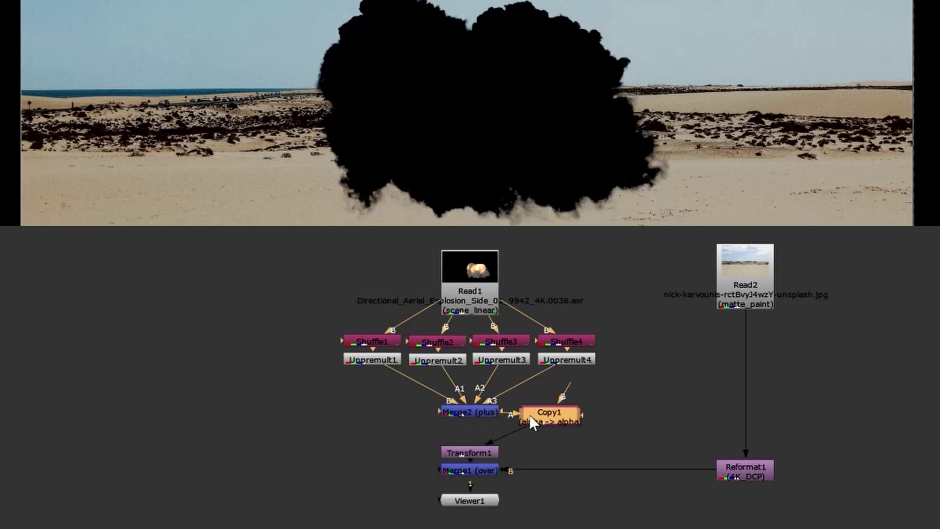
{"action": "left_click_drag", "start_coordinate": [530, 415], "coordinate": [454, 432]}
{"action": "key", "text": "shift+x"}
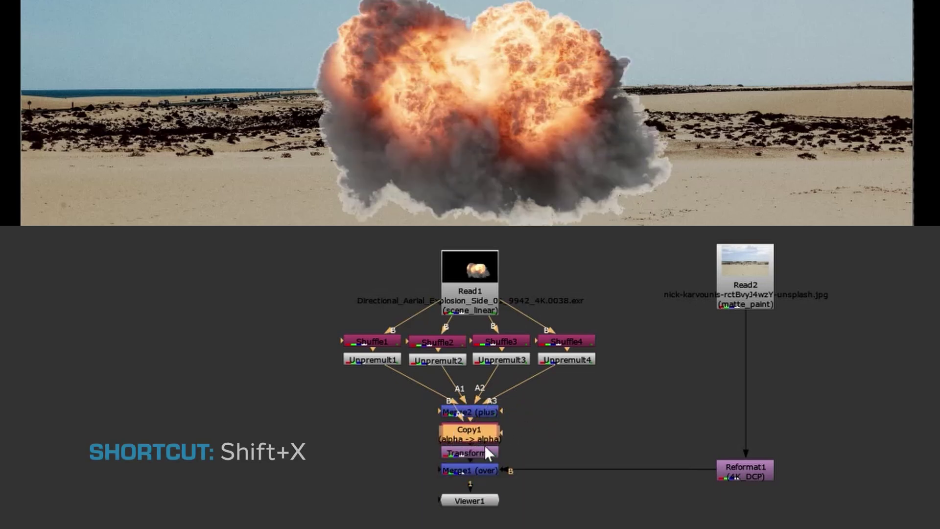
{"action": "mouse_move", "coordinate": [519, 484]}
{"action": "left_mouse_down"}
{"action": "mouse_move", "coordinate": [428, 443]}
{"action": "mouse_move", "coordinate": [448, 460]}
{"action": "mouse_move", "coordinate": [467, 443]}
{"action": "mouse_move", "coordinate": [454, 397]}
{"action": "mouse_move", "coordinate": [453, 304]}
{"action": "left_mouse_up"}
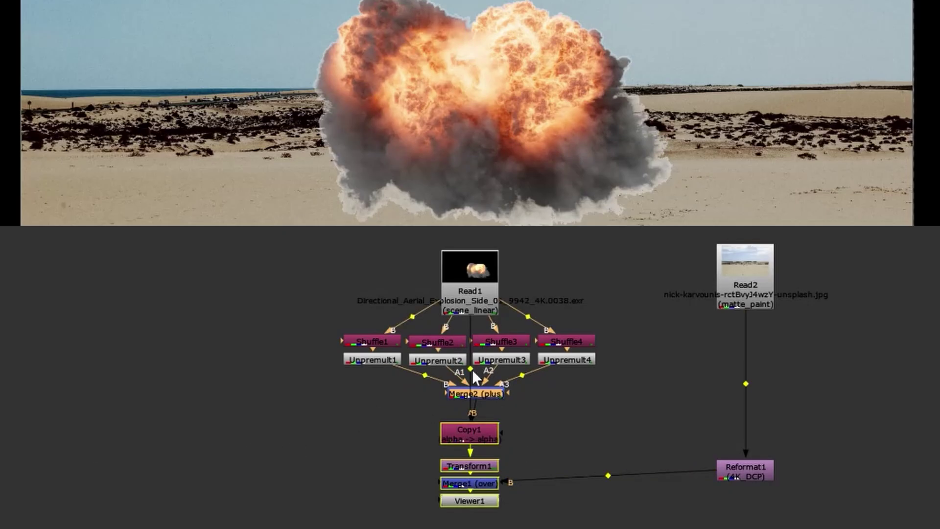
Step: Wire Copy1's A input to Read1 through a corner Dot
{"action": "left_click_drag", "start_coordinate": [468, 369], "coordinate": [306, 436]}
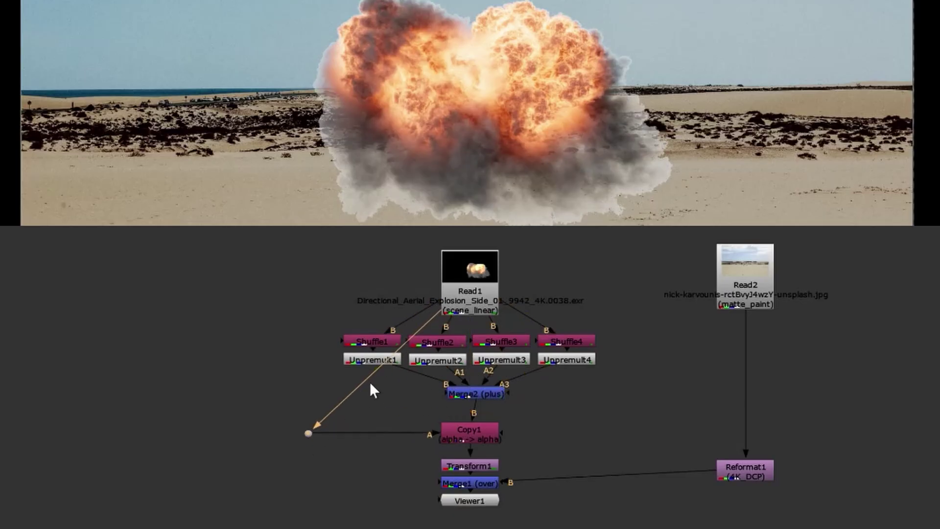
{"action": "mouse_move", "coordinate": [375, 369]}
{"action": "left_mouse_down"}
{"action": "mouse_move", "coordinate": [320, 316]}
{"action": "mouse_move", "coordinate": [308, 283]}
{"action": "left_mouse_up"}
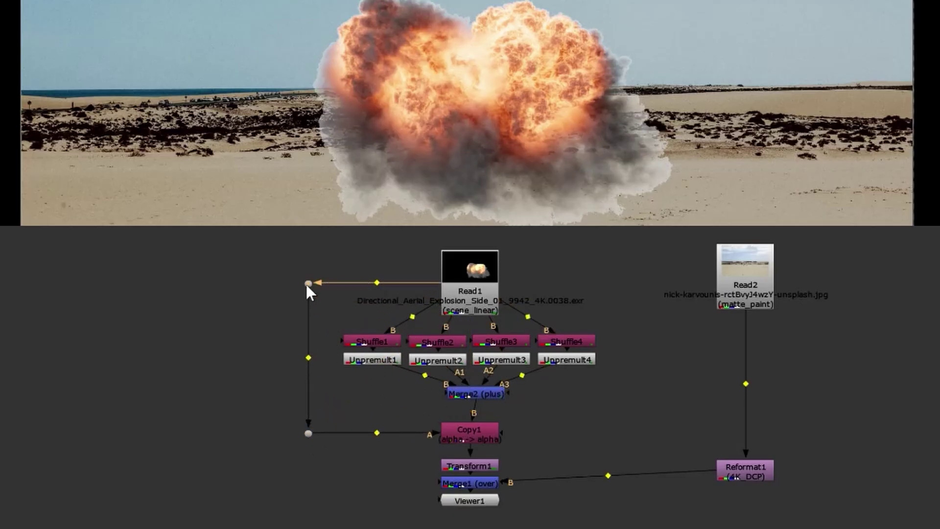
{"action": "left_click", "coordinate": [472, 395]}
{"action": "left_click_drag", "start_coordinate": [472, 395], "coordinate": [470, 408]}
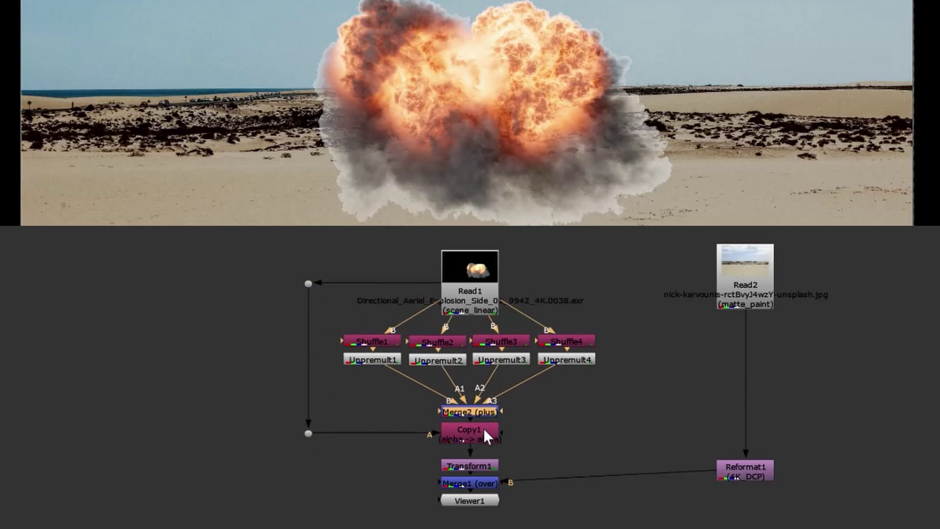
{"action": "left_click_drag", "start_coordinate": [519, 515], "coordinate": [409, 452]}
Step: Add a Premult node below Copy1
{"action": "left_click", "coordinate": [472, 435]}
{"action": "key", "text": "Tab"}
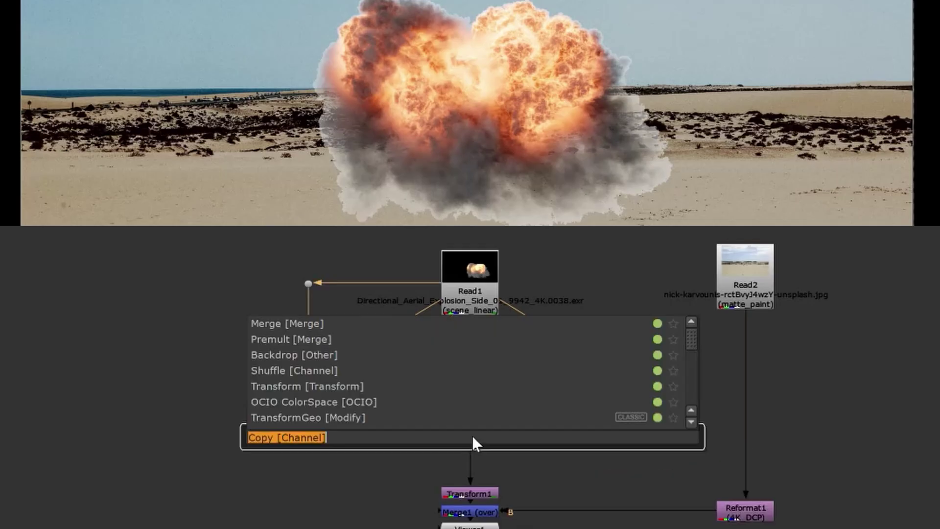
{"action": "type", "text": "pre"}
{"action": "key", "text": "Return"}
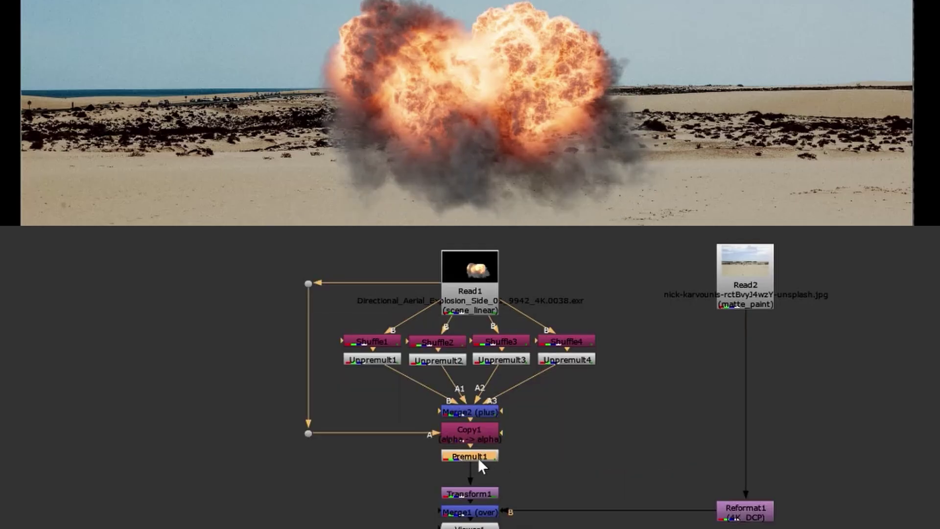
{"action": "left_click_drag", "start_coordinate": [642, 464], "coordinate": [331, 322]}
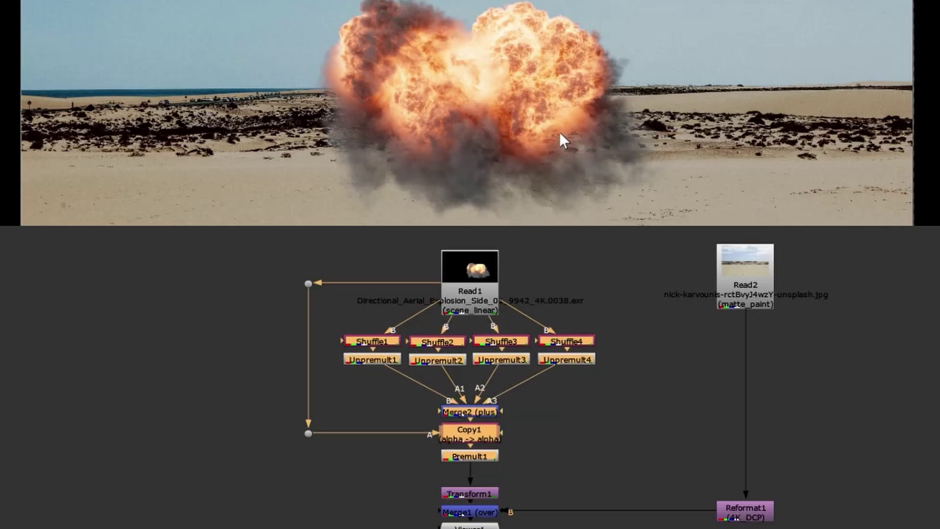
{"action": "key", "text": "d"}
{"action": "key", "text": "d"}
{"action": "key", "text": "d"}
{"action": "key", "text": "d"}
{"action": "key", "text": "d"}
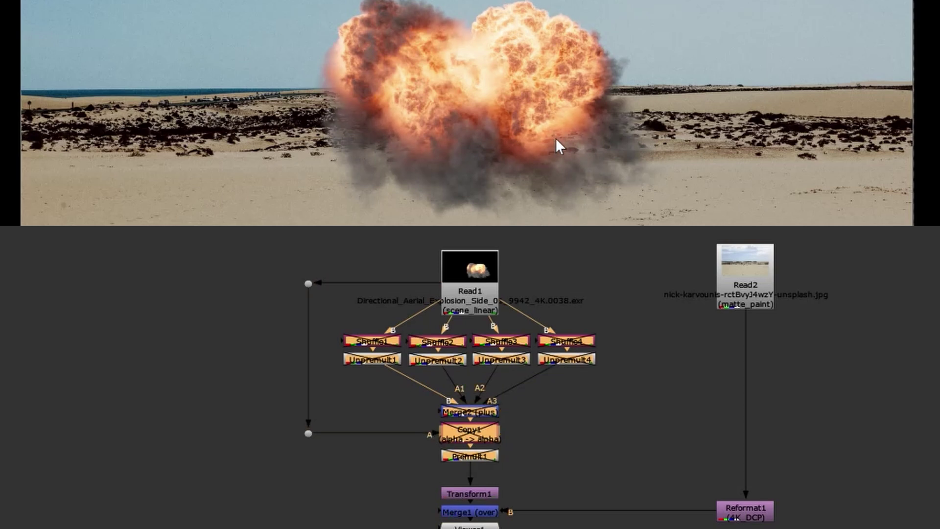
{"action": "key", "text": "d"}
{"action": "key", "text": "d"}
{"action": "key", "text": "d"}
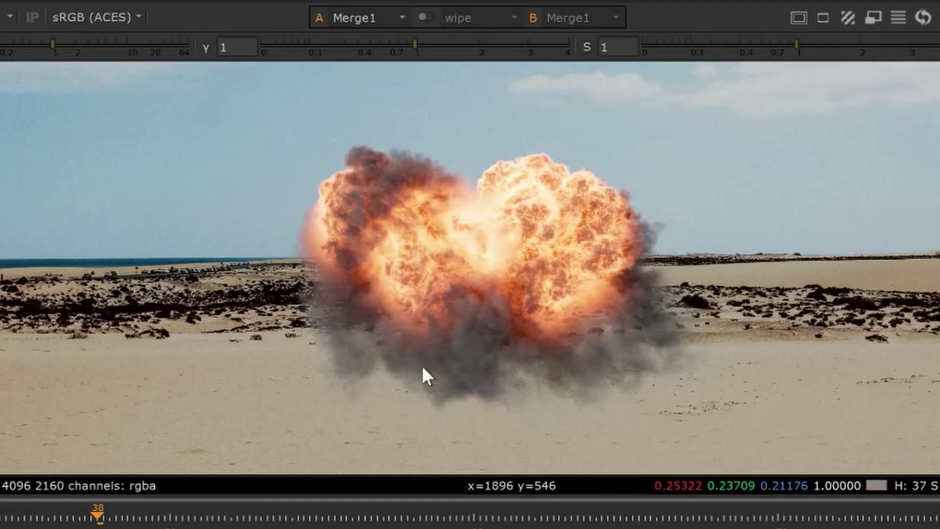
{"action": "key", "text": "Tab"}
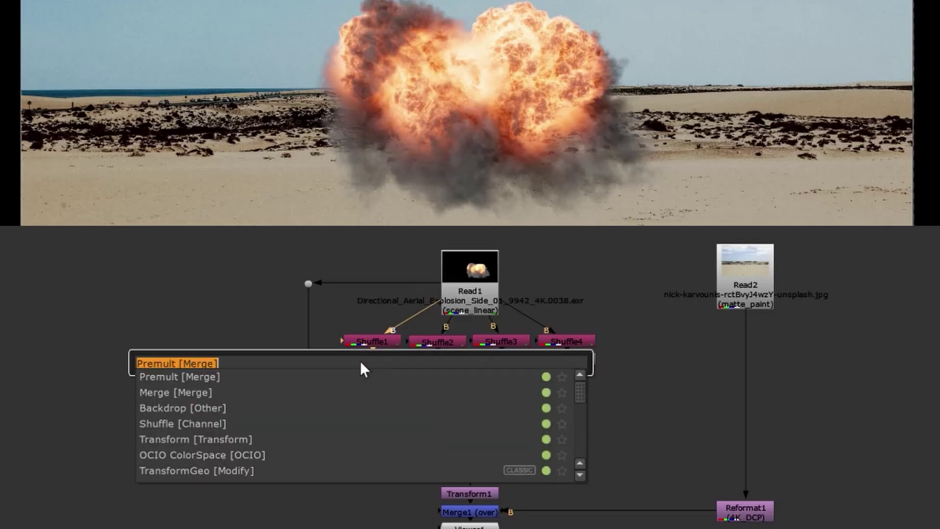
{"action": "type", "text": "expo"}
{"action": "key", "text": "Return"}
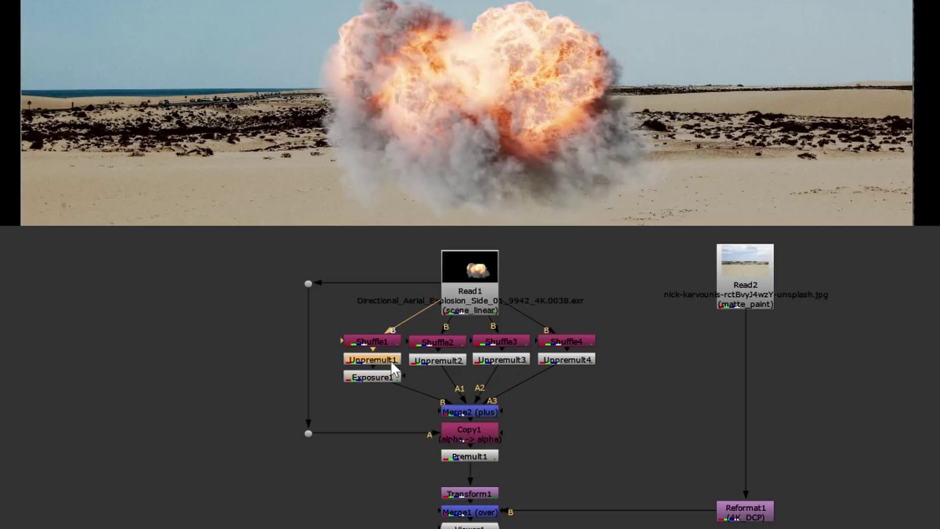
{"action": "key", "text": "d"}
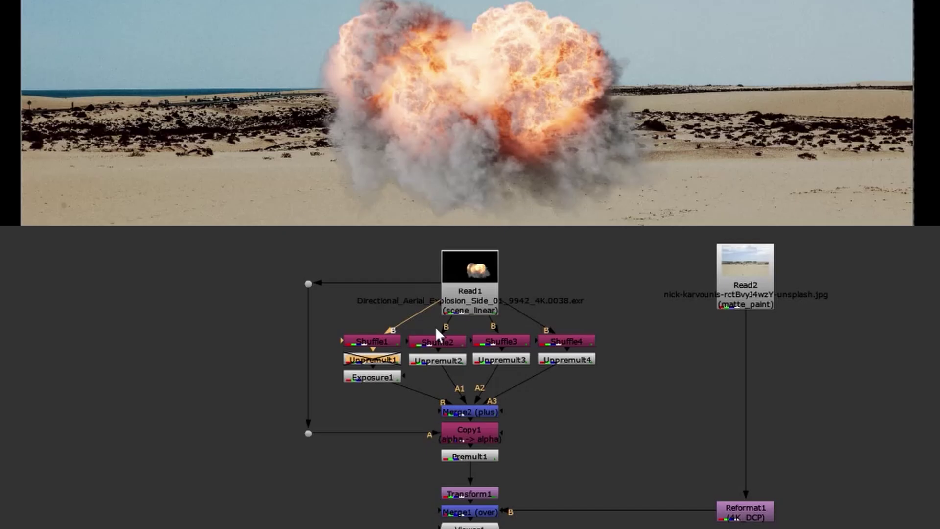
{"action": "key", "text": "d"}
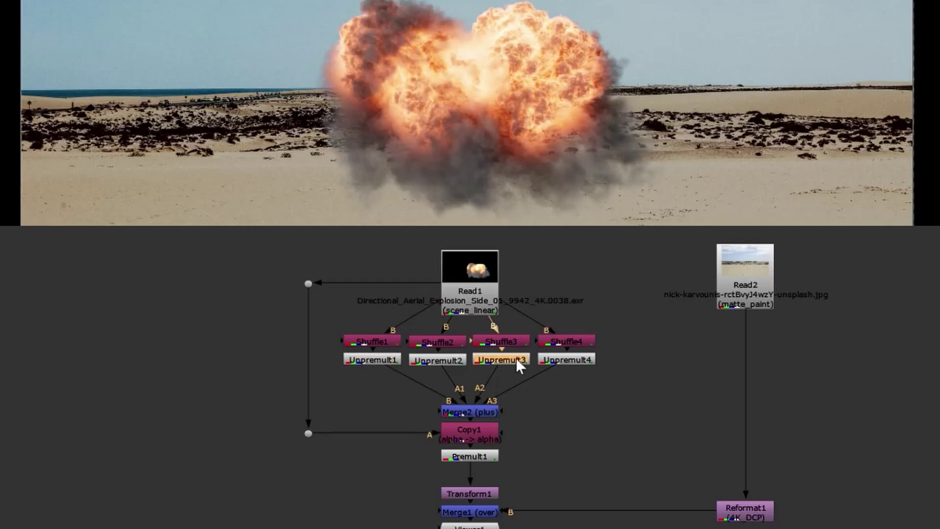
Step: Add an Exposure node under Unpremult3 with its ganged RGB value at 0.49
{"action": "key", "text": "Tab"}
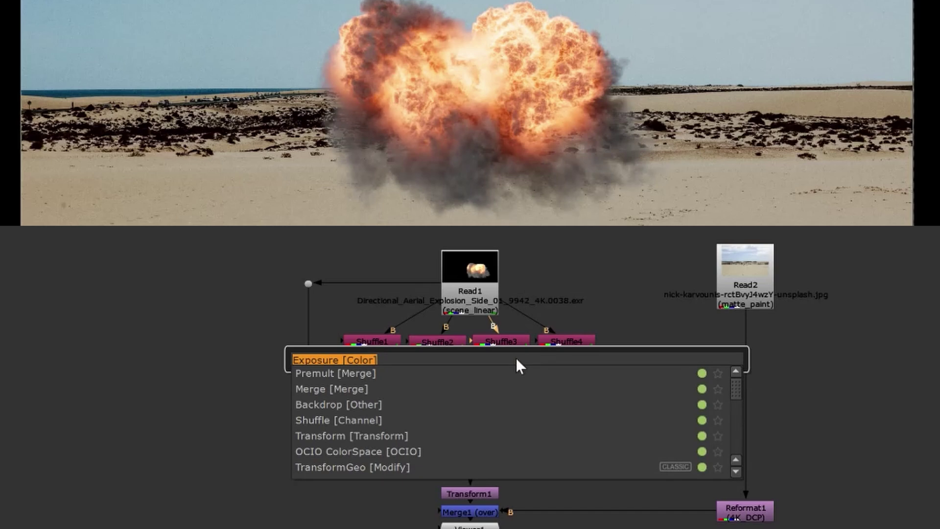
{"action": "type", "text": "ex"}
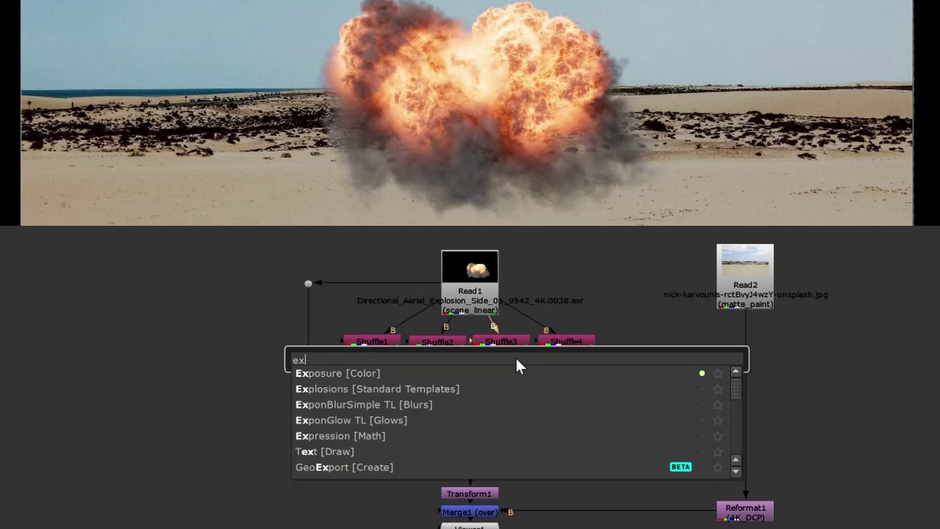
{"action": "key", "text": "Return"}
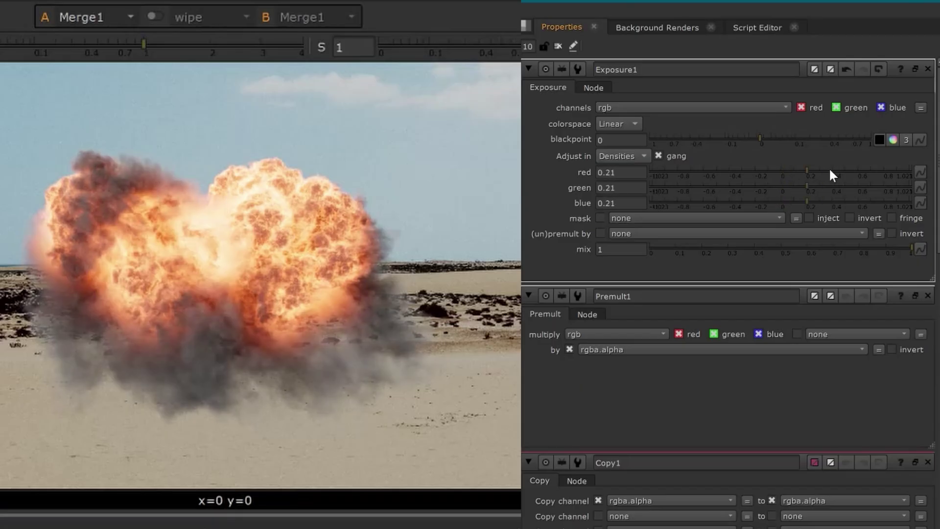
{"action": "left_click_drag", "start_coordinate": [828, 169], "coordinate": [844, 177]}
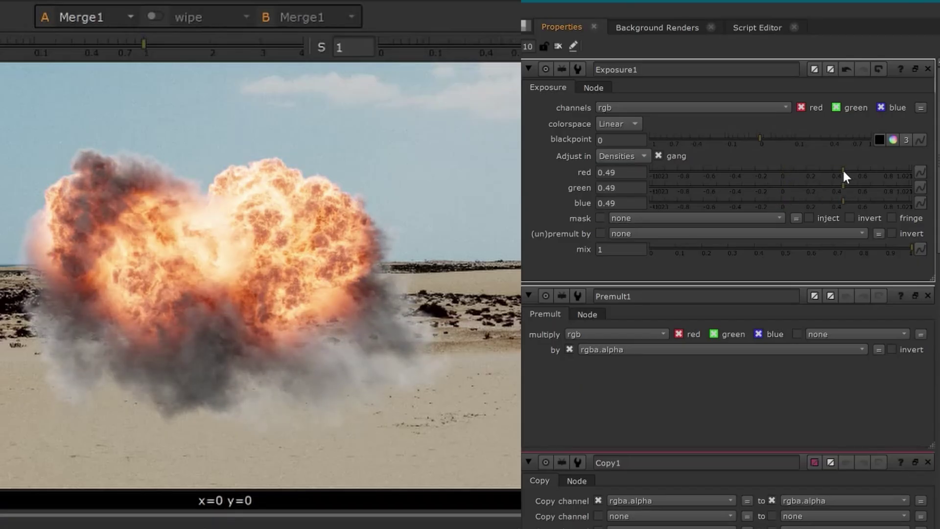